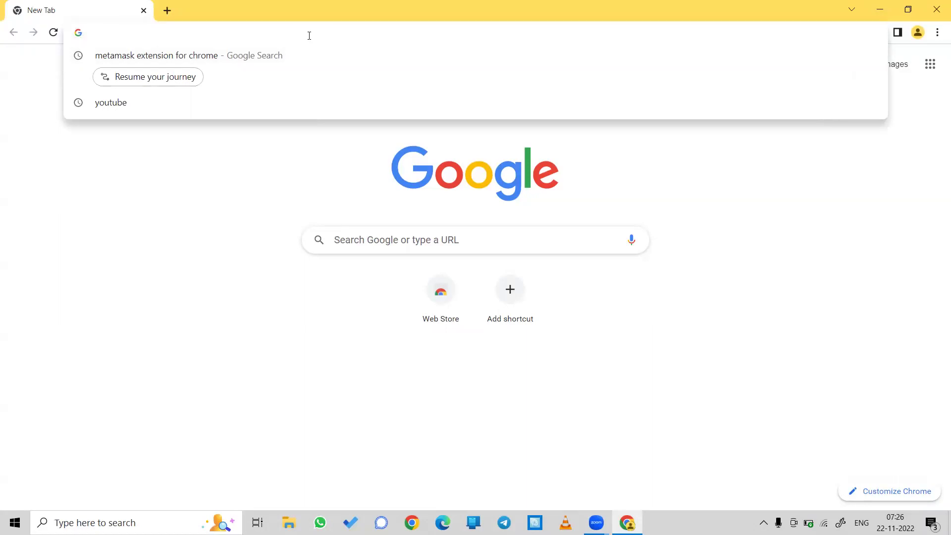
# Step: Search Google for 'metamask extension for chrome' and open the MetaMask Chrome Web Store listing
pyautogui.write('metamask extension for chrome')
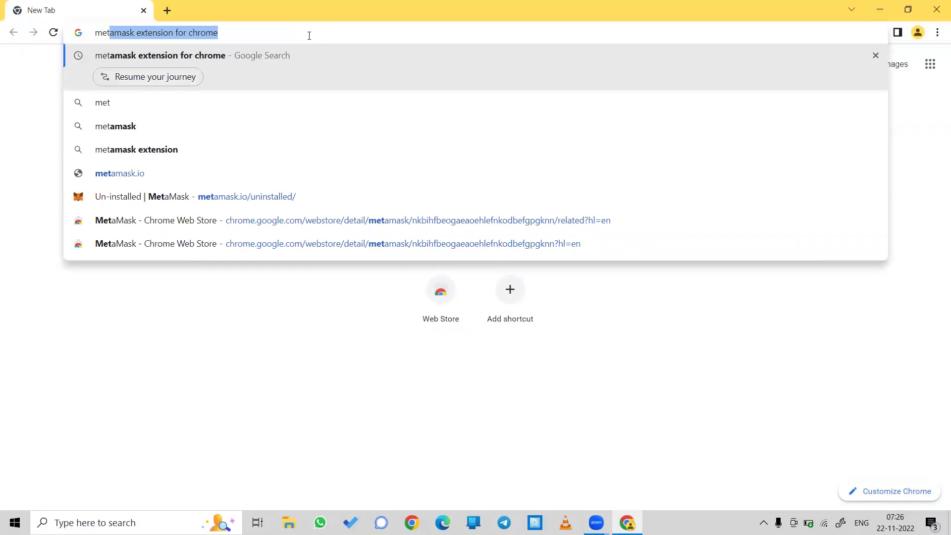
pyautogui.press('Right')
pyautogui.press('Return')
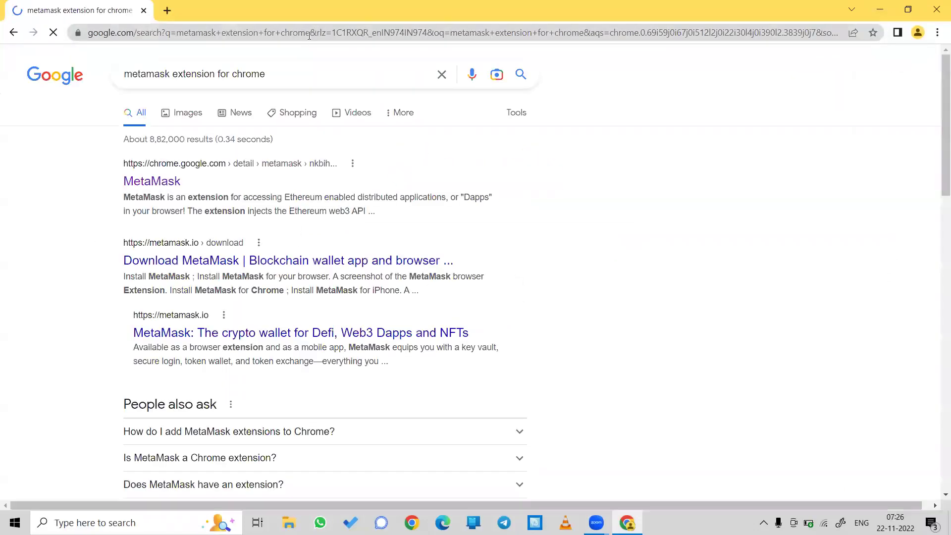
pyautogui.click(163, 187)
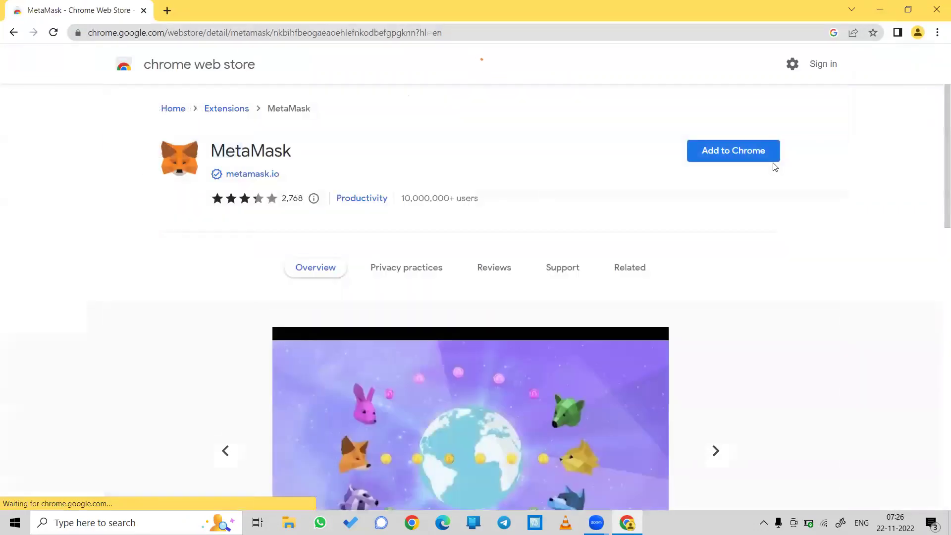
# Step: Add the MetaMask extension to Chrome and confirm the installation
pyautogui.click(755, 153)
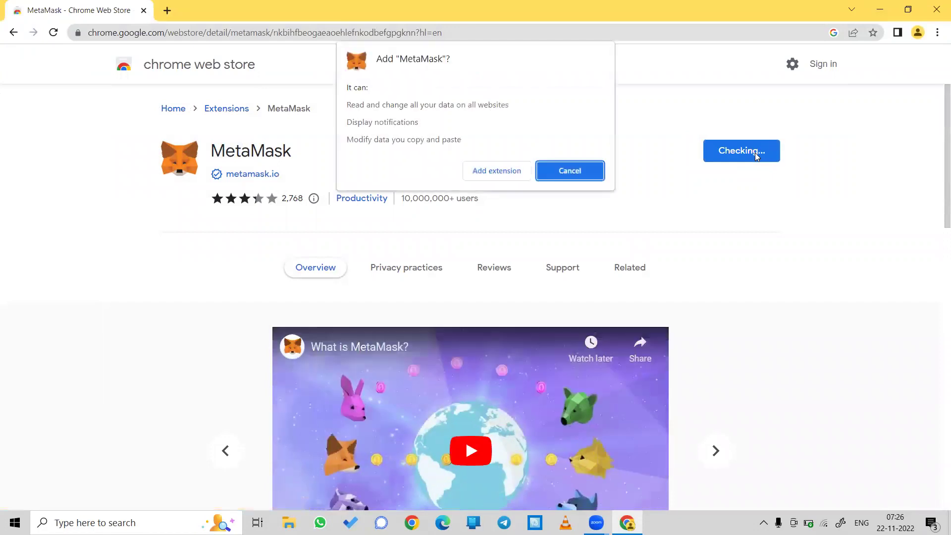
pyautogui.click(485, 175)
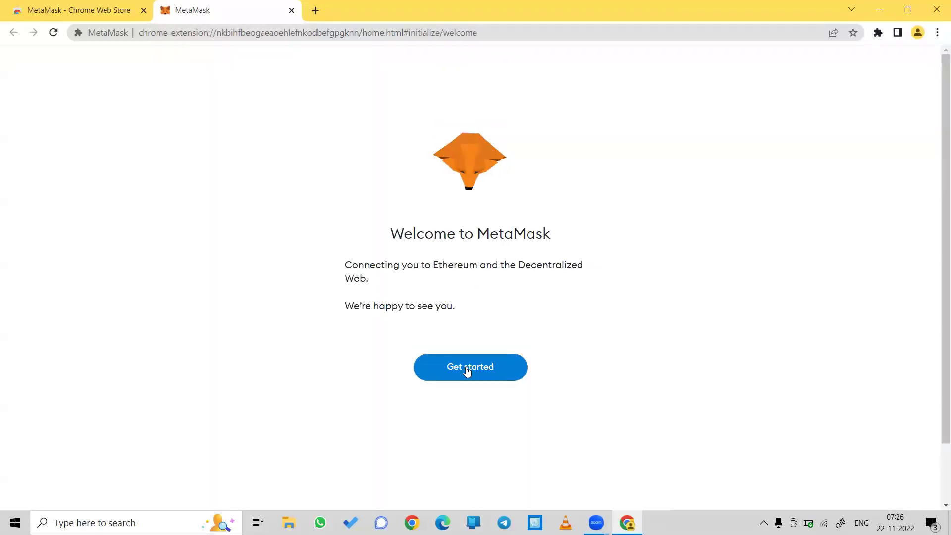
# Step: Create a new MetaMask wallet with a password, declining data sharing and accepting the terms
pyautogui.click(467, 369)
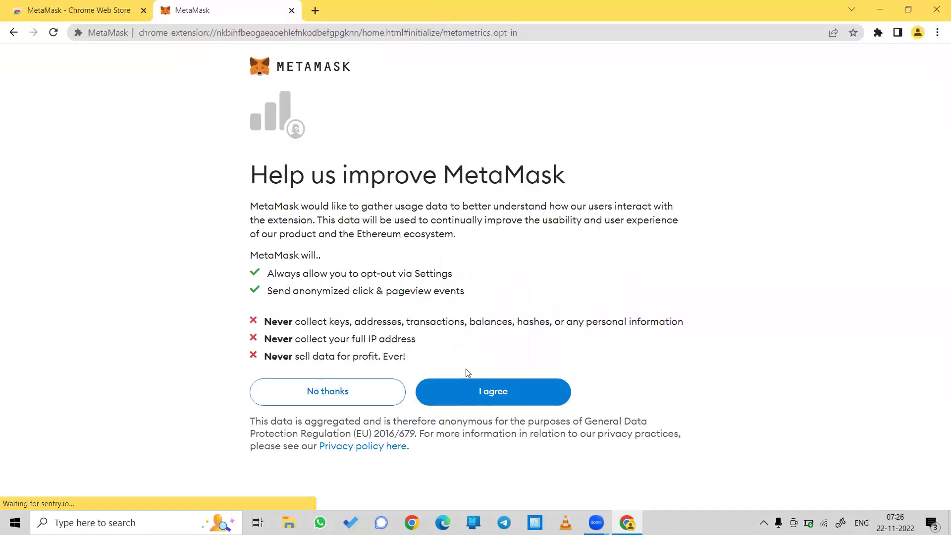
pyautogui.click(351, 393)
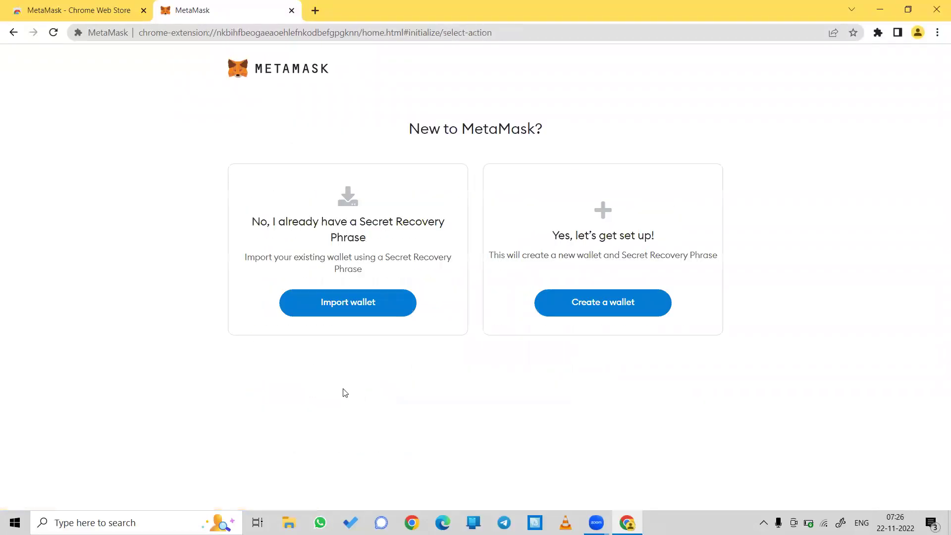
pyautogui.click(587, 312)
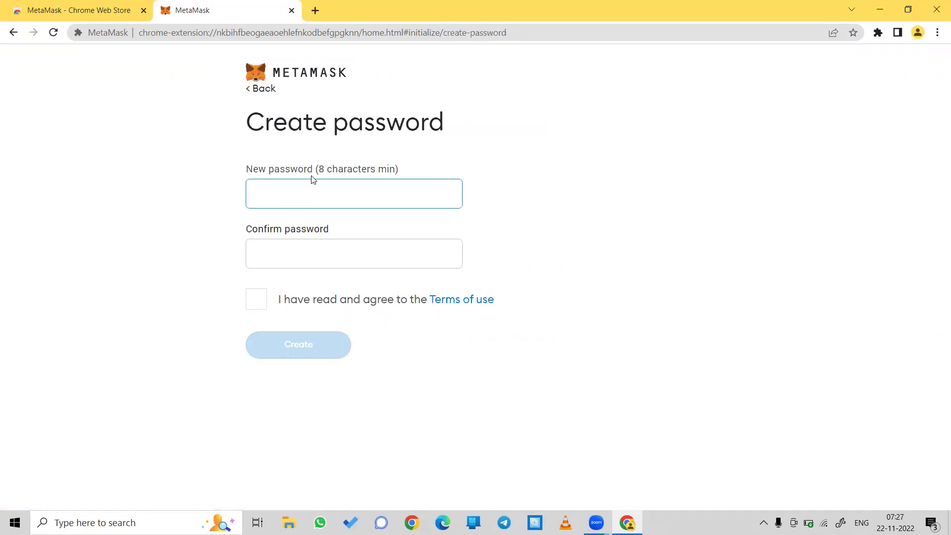
pyautogui.write('123')
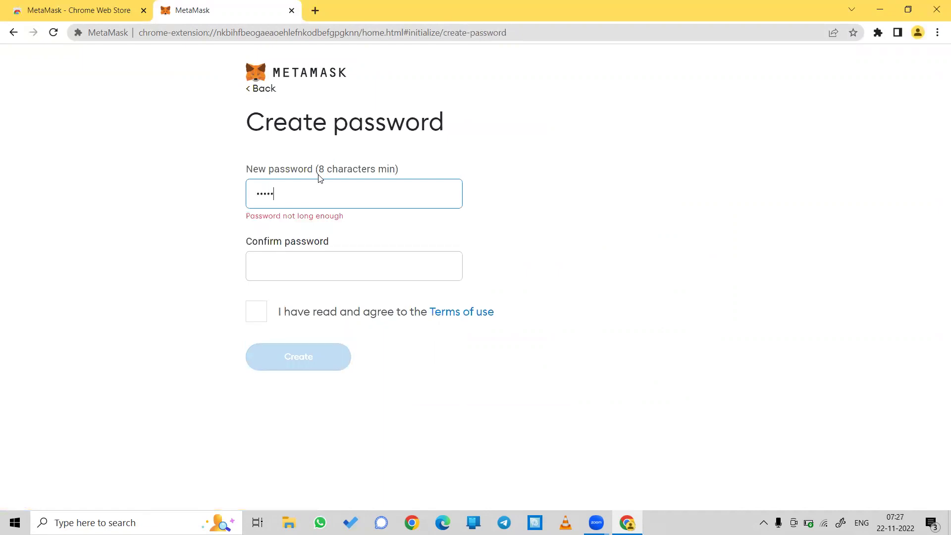
pyautogui.write('456789')
pyautogui.press('Tab')
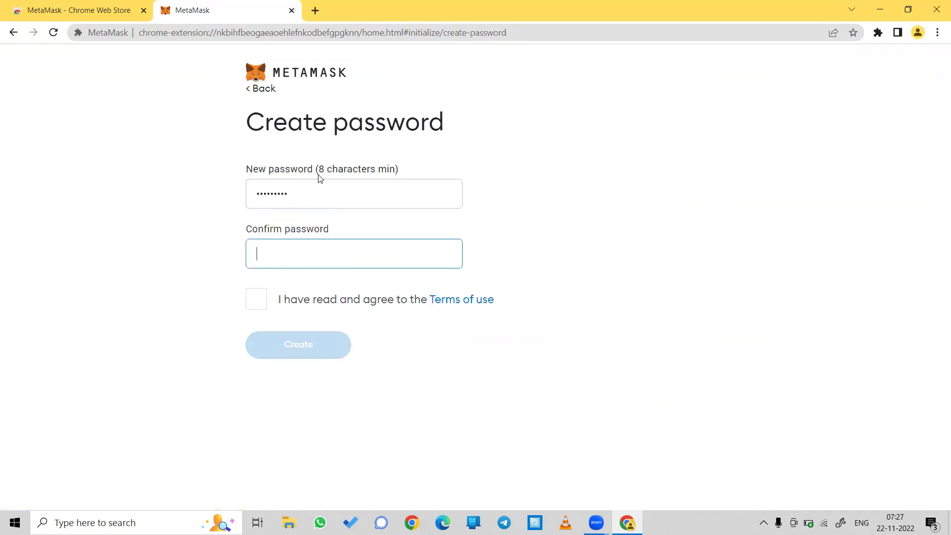
pyautogui.write('123456789')
pyautogui.click(266, 299)
pyautogui.click(284, 356)
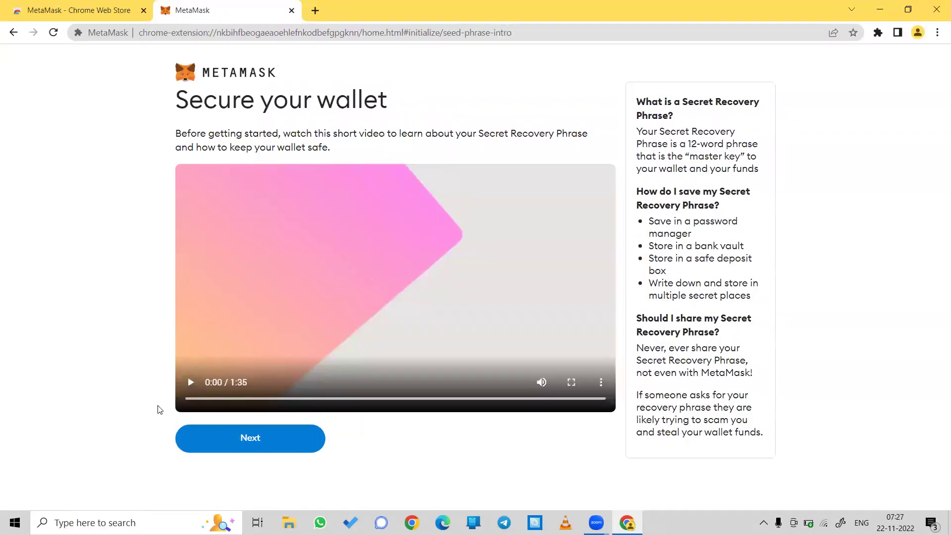
# Step: Reveal the secret recovery words, then postpone backing them up with Remind me later
pyautogui.click(262, 437)
pyautogui.click(344, 335)
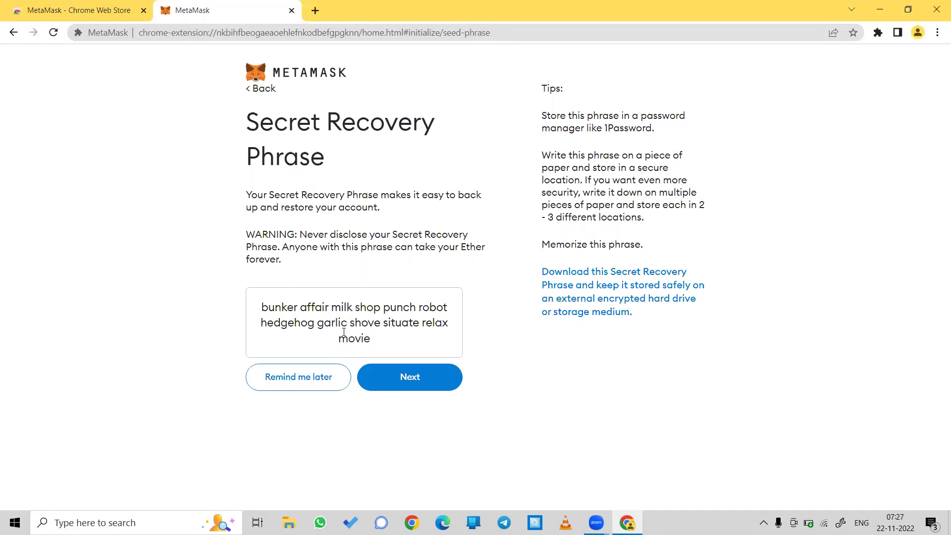
pyautogui.click(303, 388)
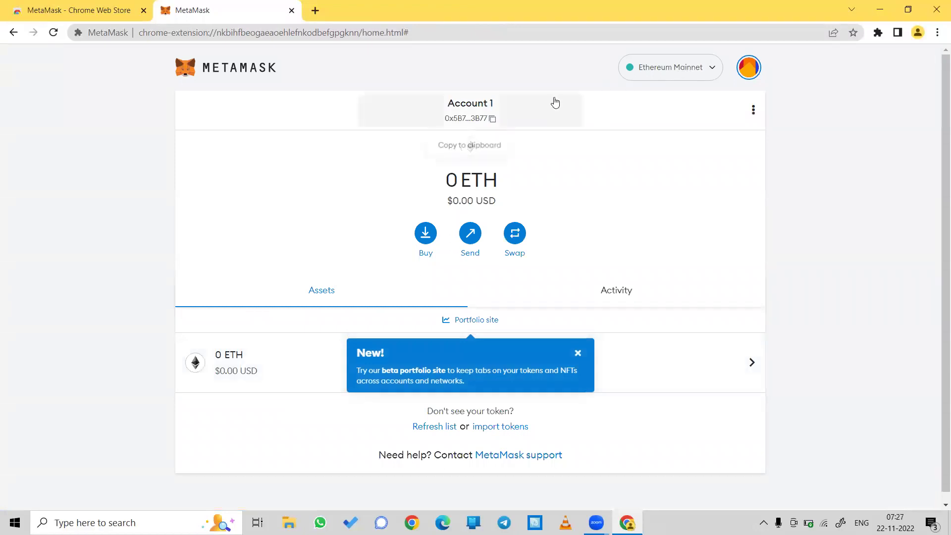
# Step: Turn on Show test networks in MetaMask settings and return to the wallet
pyautogui.click(663, 73)
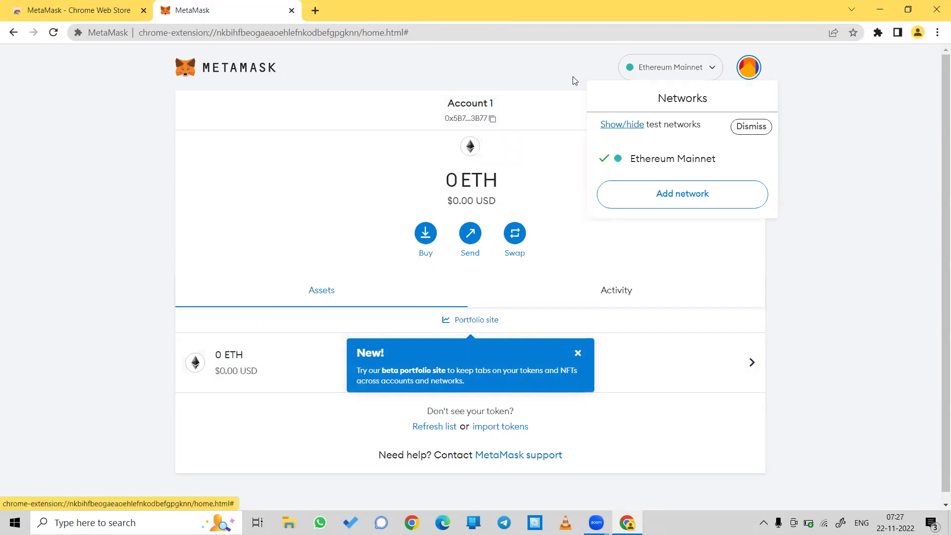
pyautogui.click(551, 55)
pyautogui.click(702, 72)
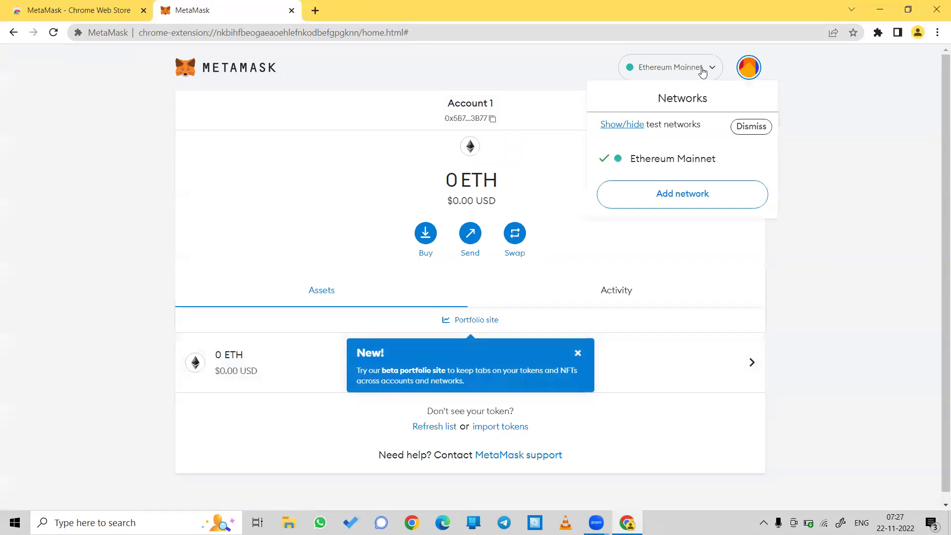
pyautogui.click(628, 127)
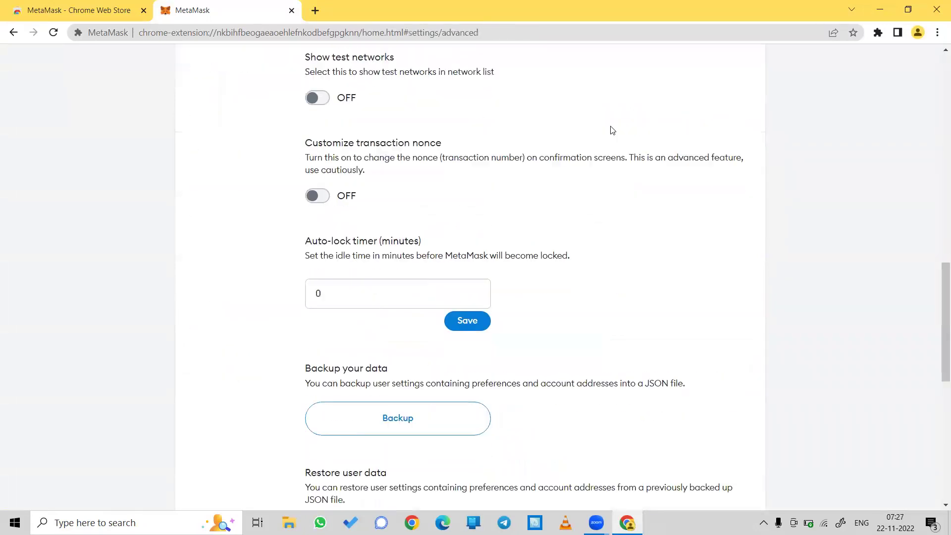
pyautogui.click(323, 99)
pyautogui.scroll(10, 322, 98)
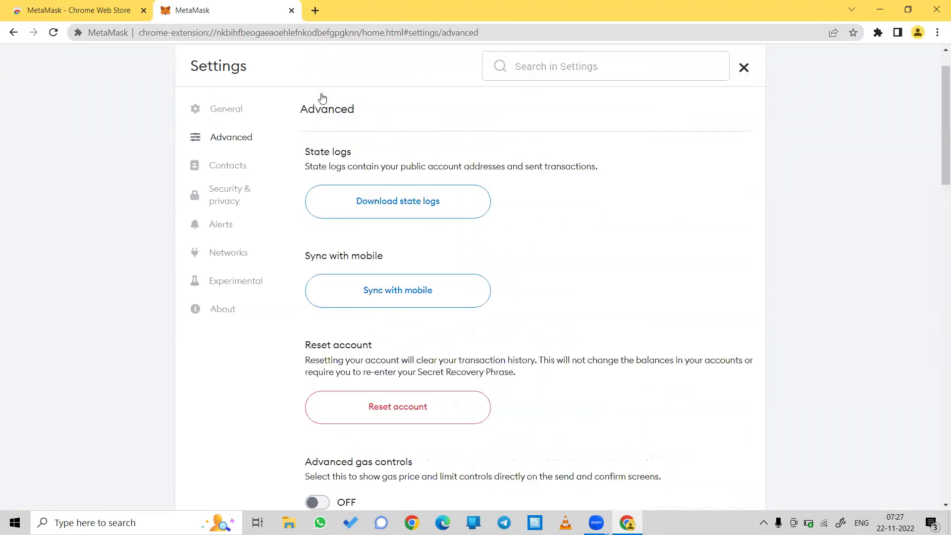
pyautogui.click(744, 114)
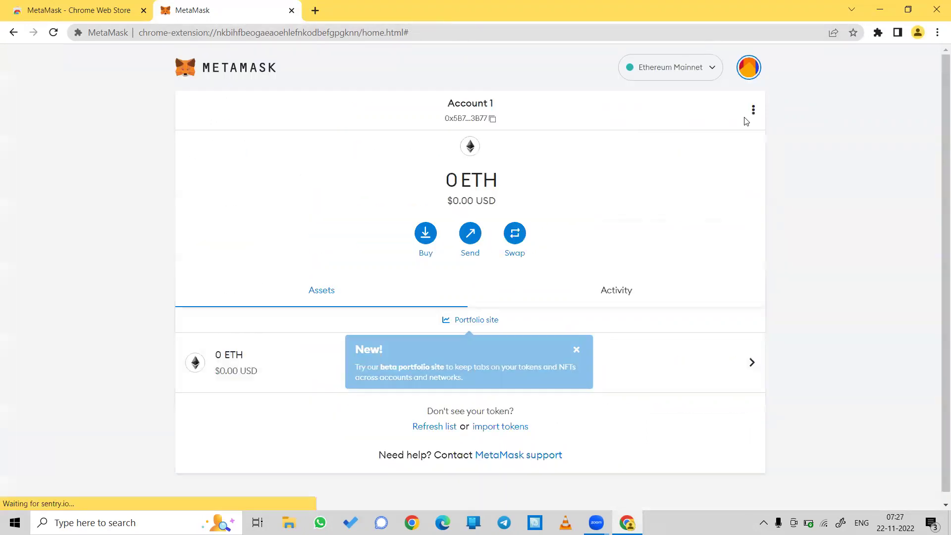
# Step: Switch the wallet to the Goerli test network and copy the account address
pyautogui.click(703, 75)
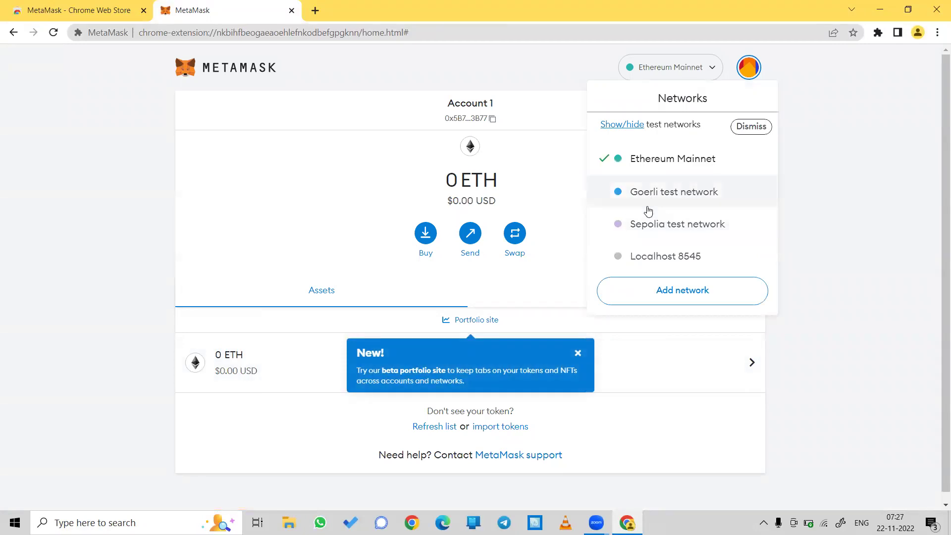
pyautogui.click(648, 210)
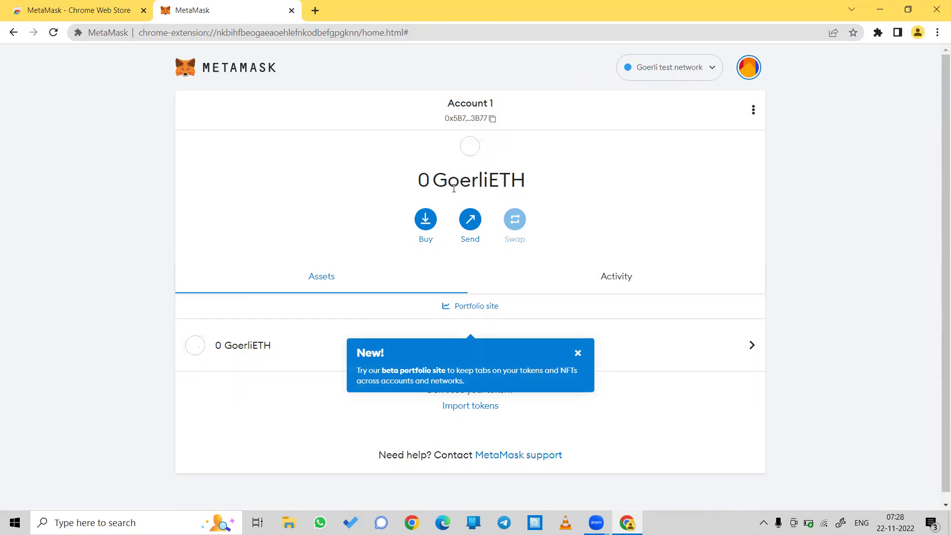
pyautogui.click(484, 125)
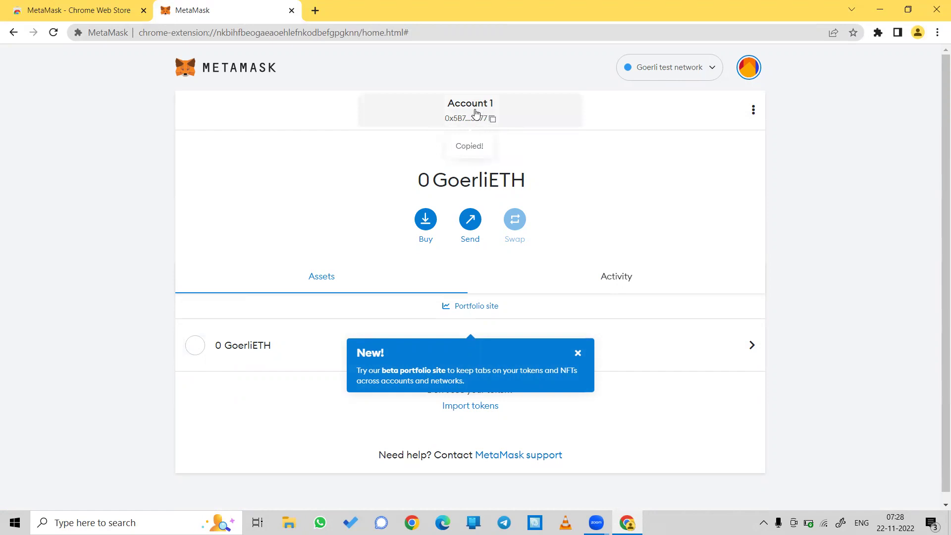
# Step: In a new tab, search 'goerli faucet' and open the goerlifaucet.com site
pyautogui.click(315, 11)
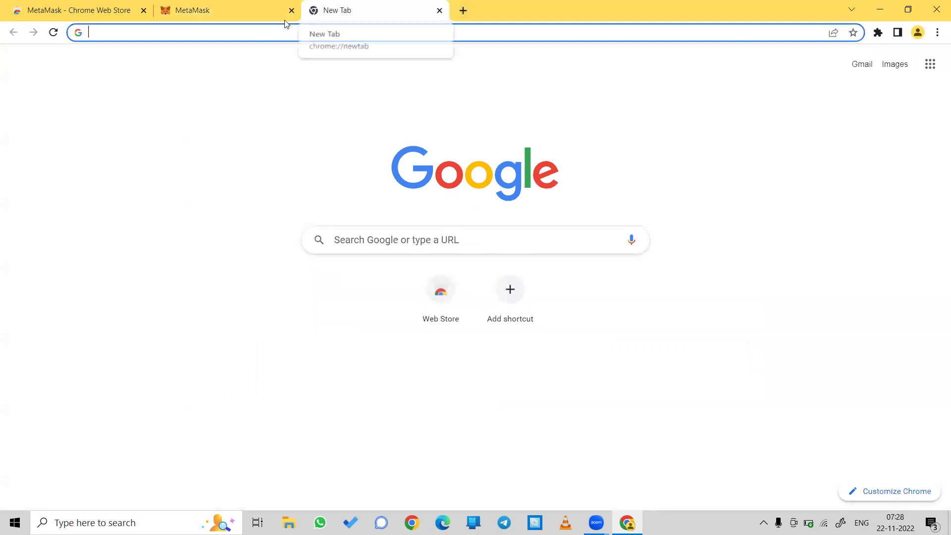
pyautogui.write('g')
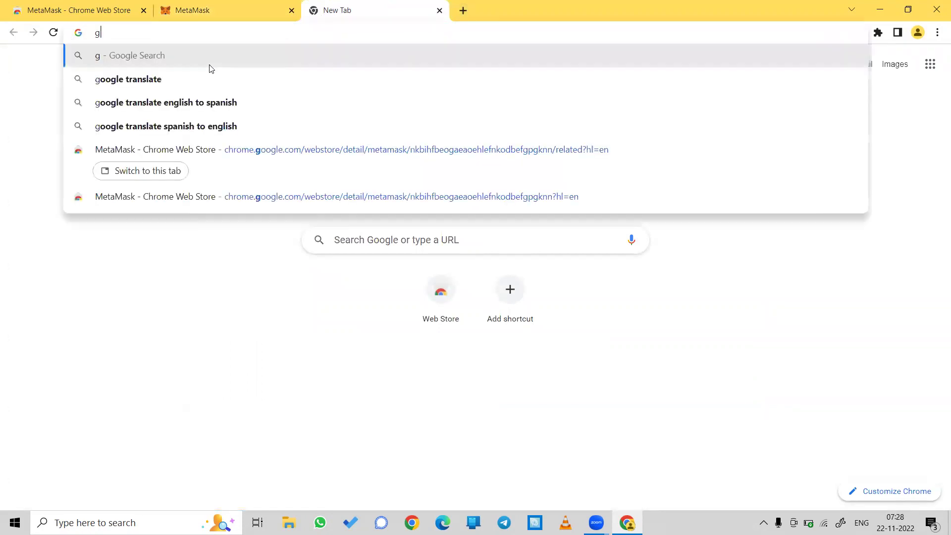
pyautogui.write('oerli')
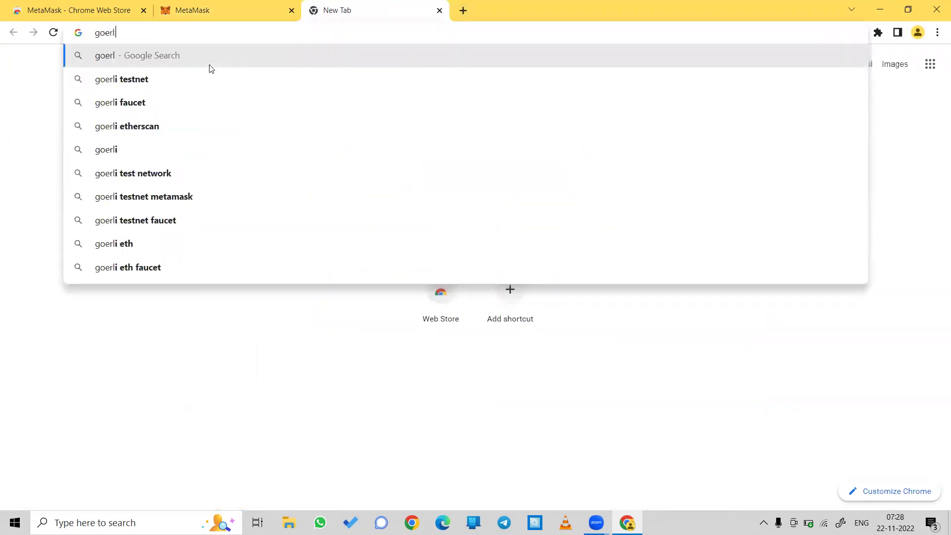
pyautogui.click(154, 96)
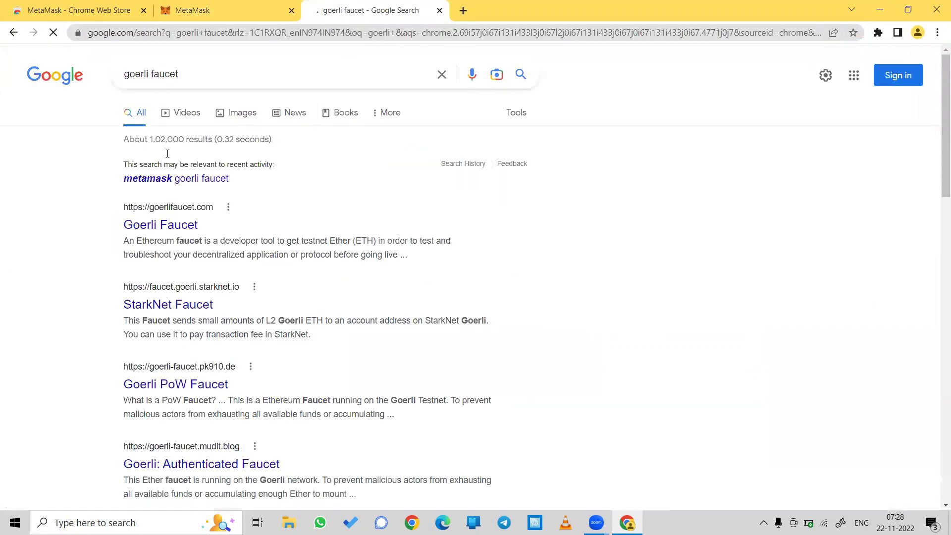
pyautogui.click(179, 225)
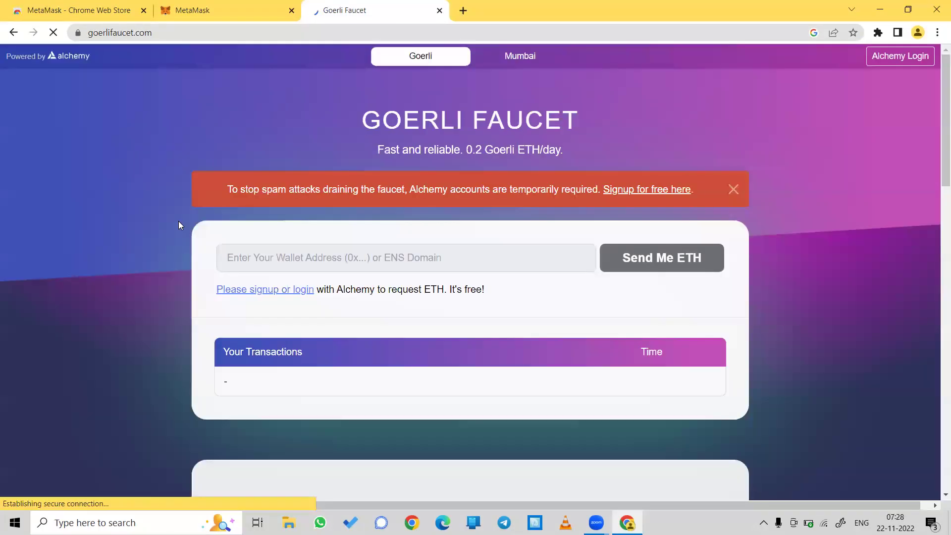
# Step: Sign up for Alchemy with Google sign-in, choosing the Google account
pyautogui.click(654, 192)
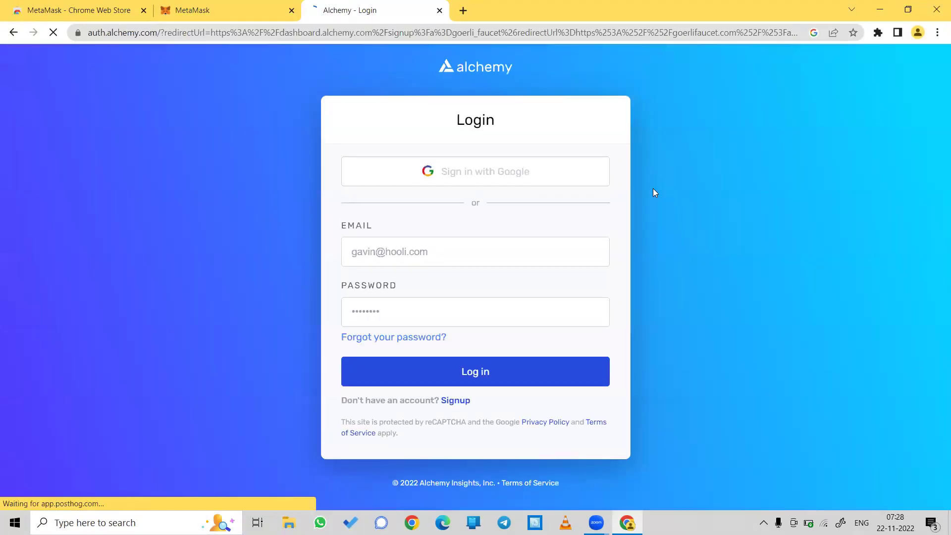
pyautogui.click(475, 180)
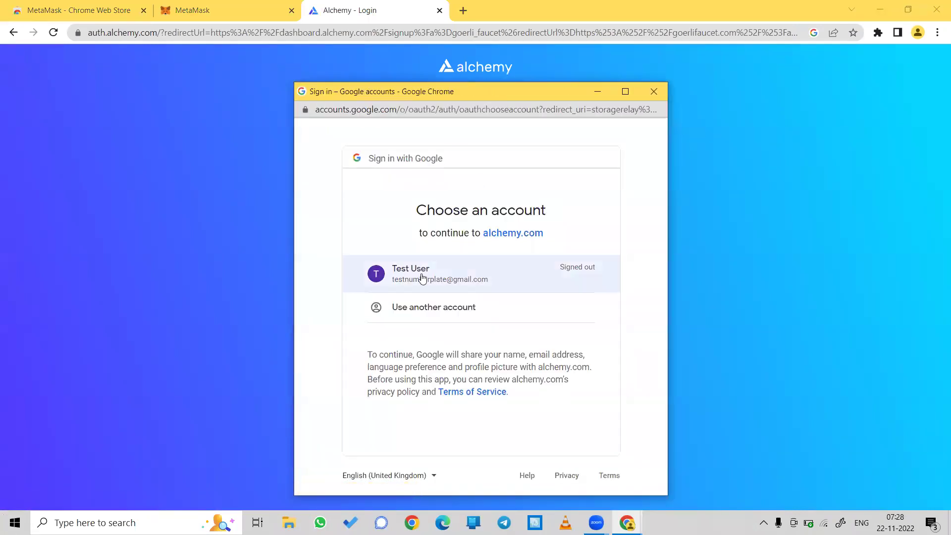
pyautogui.click(422, 278)
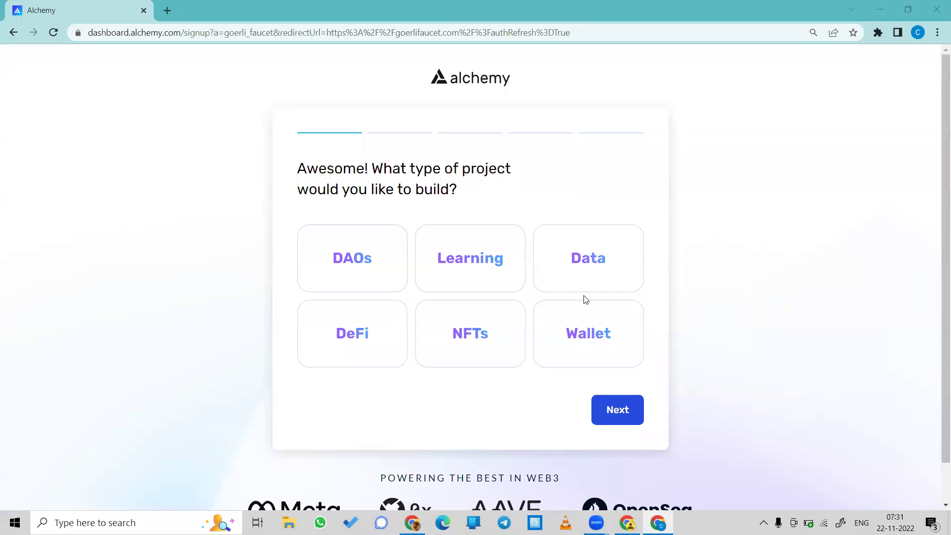
# Step: Choose a Learning project on Ethereum with the Free plan
pyautogui.click(482, 269)
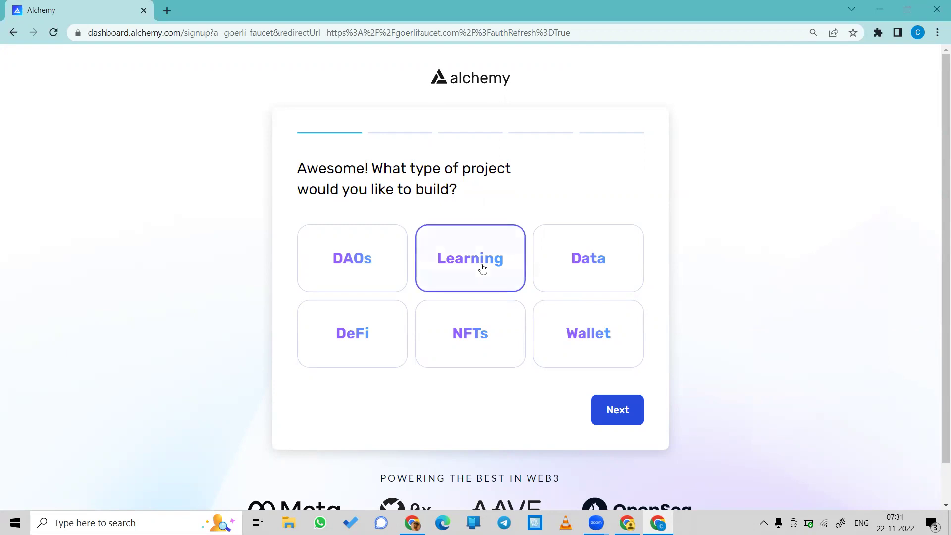
pyautogui.click(639, 417)
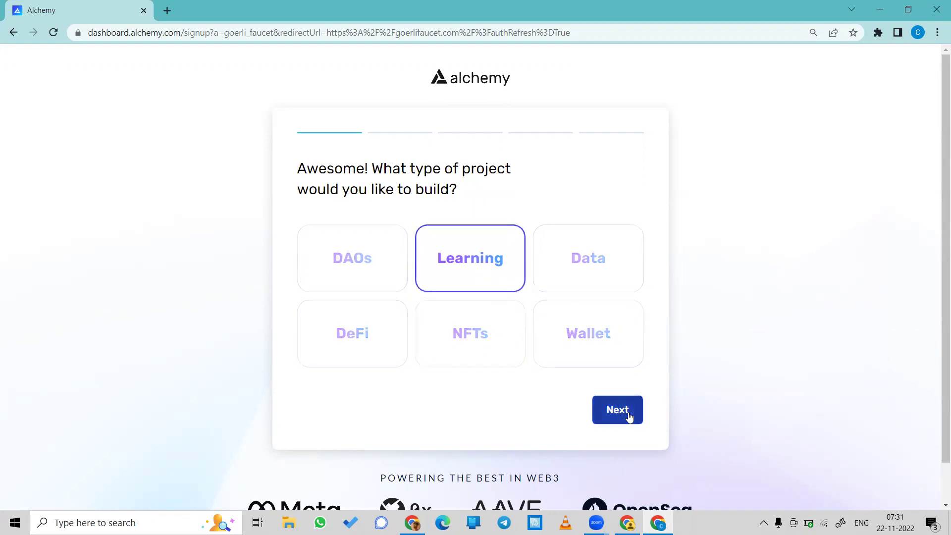
pyautogui.click(358, 256)
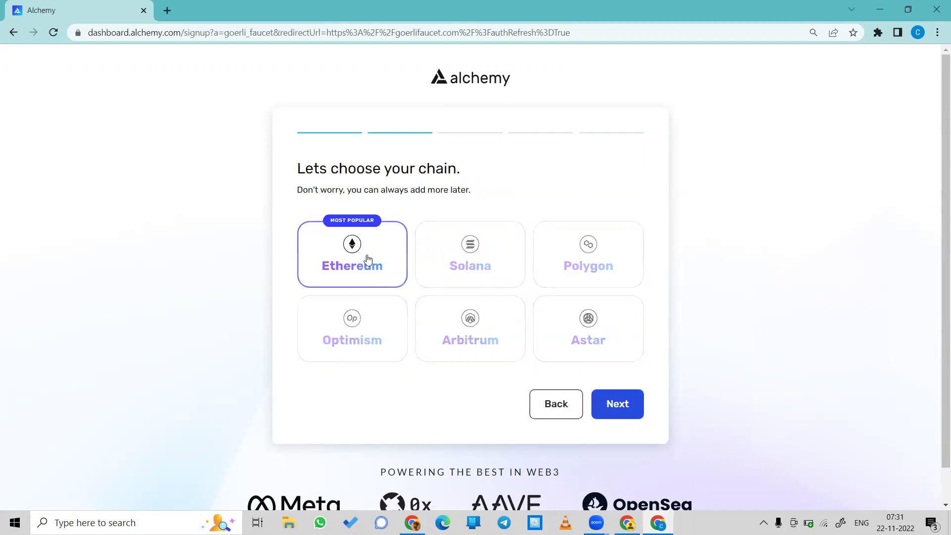
pyautogui.click(611, 410)
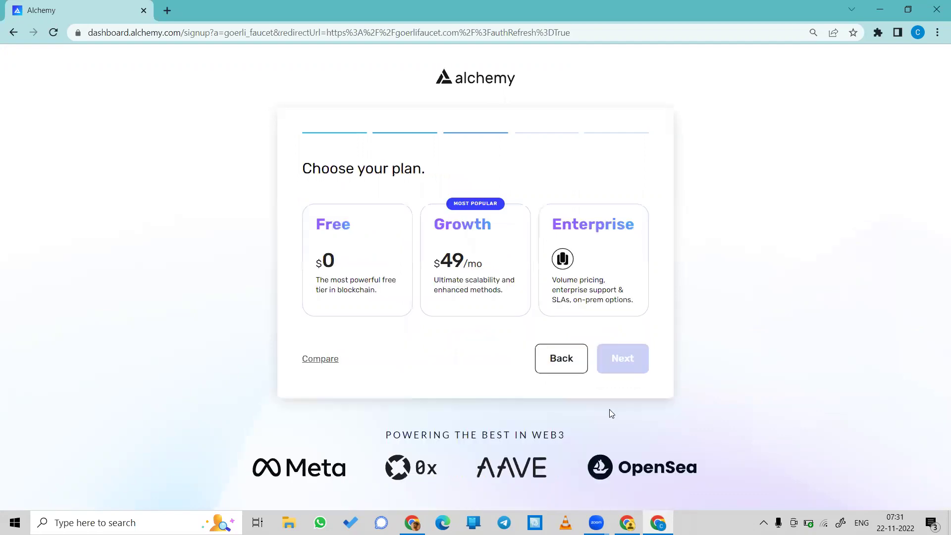
pyautogui.click(341, 258)
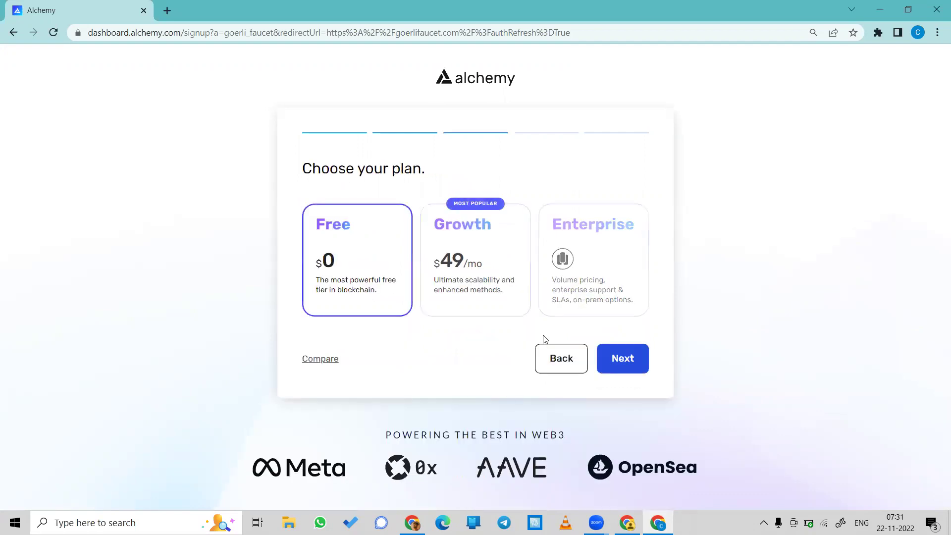
pyautogui.click(630, 361)
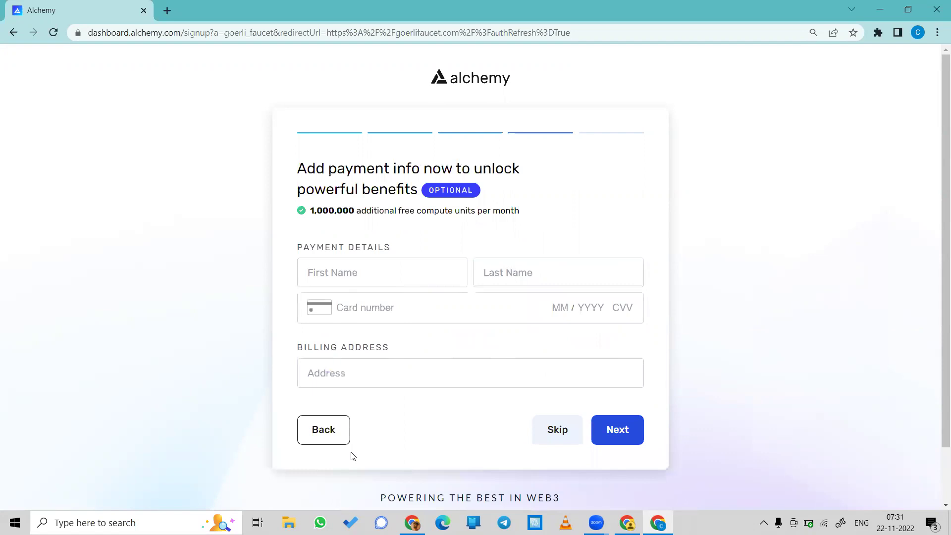
# Step: Skip payment details, enter 'Medium' as the referral source, and finish signup
pyautogui.scroll(-2, 336, 431)
pyautogui.click(566, 362)
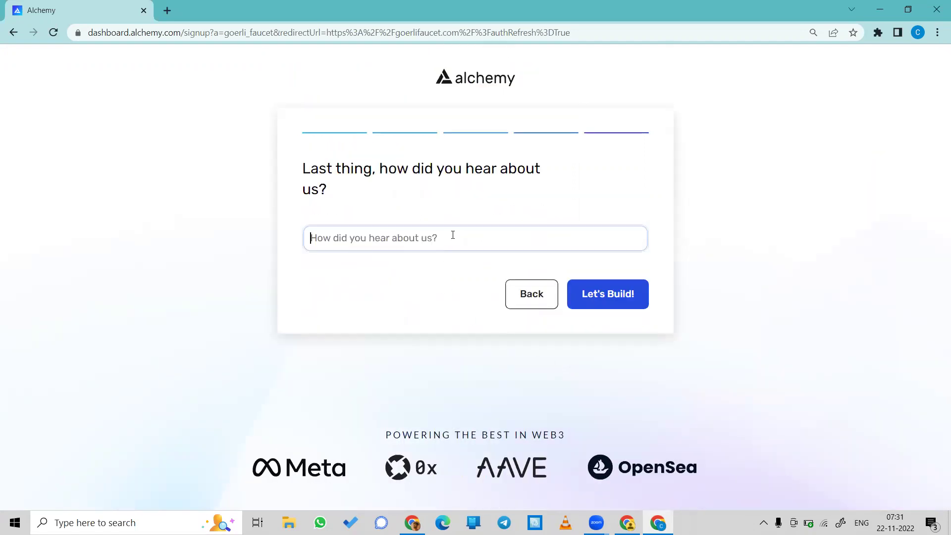
pyautogui.write('Medium')
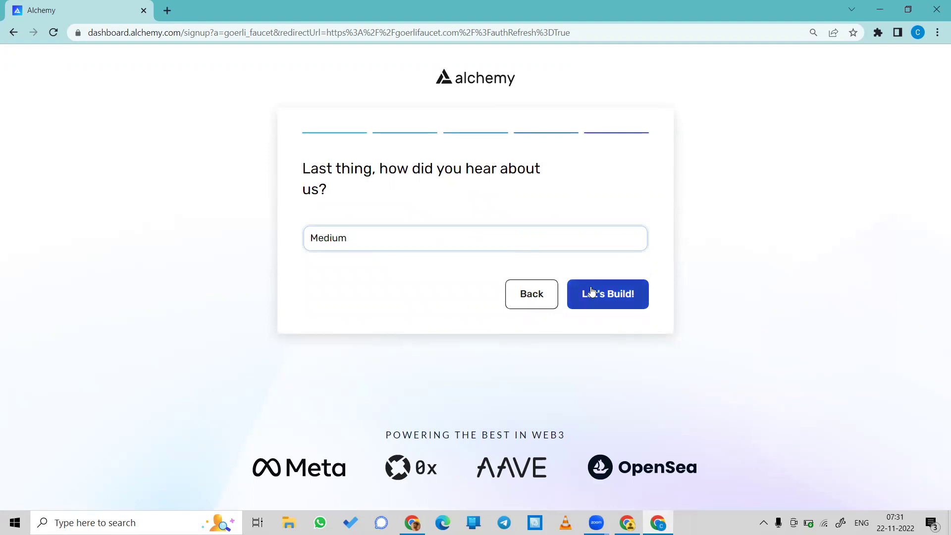
pyautogui.click(591, 289)
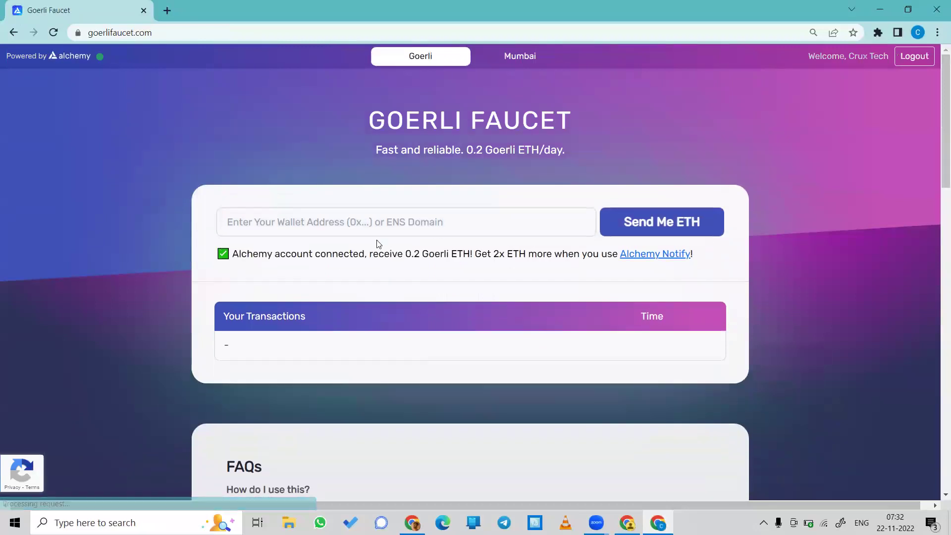
# Step: Paste the MetaMask wallet address into the faucet's address field from clipboard history
pyautogui.click(363, 223)
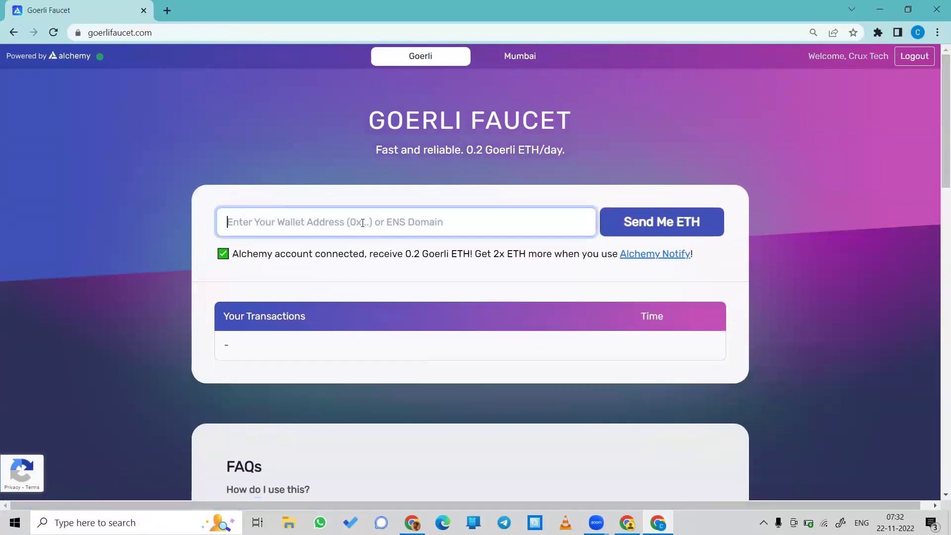
pyautogui.hotkey('ctrl', 'v')
pyautogui.hotkey('ctrl', 'z')
pyautogui.press('super+v')
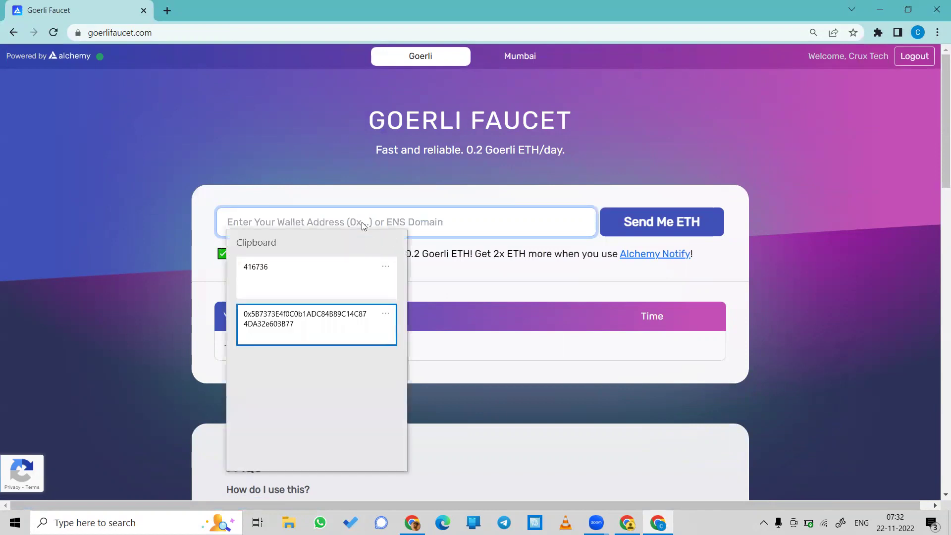
pyautogui.press('Return')
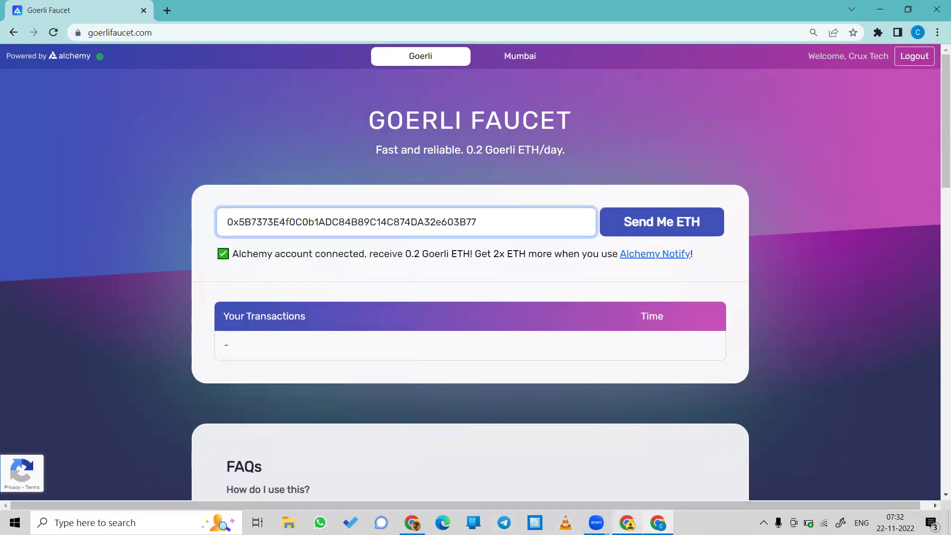
# Step: Copy the account address again from the MetaMask tab and return to the faucet window
pyautogui.moveTo(627, 523)
pyautogui.click(640, 461)
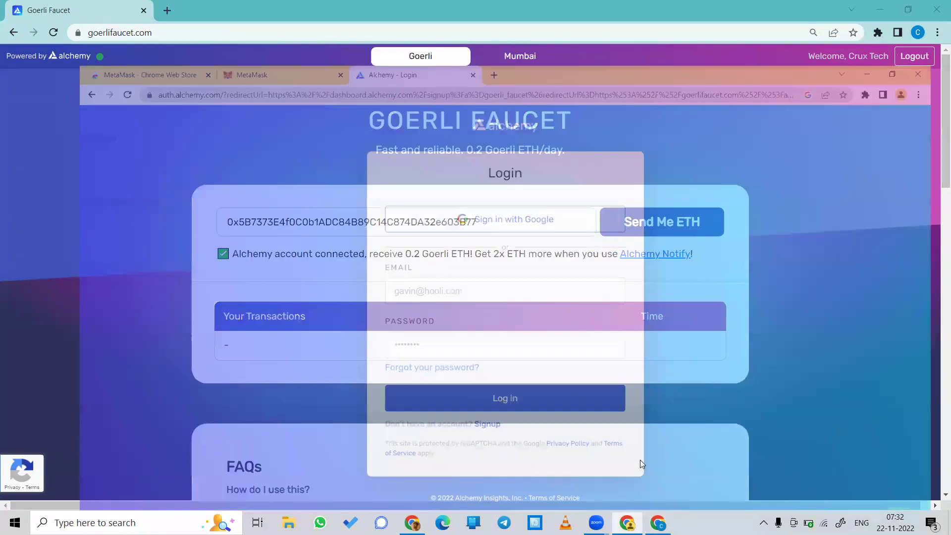
pyautogui.click(256, 4)
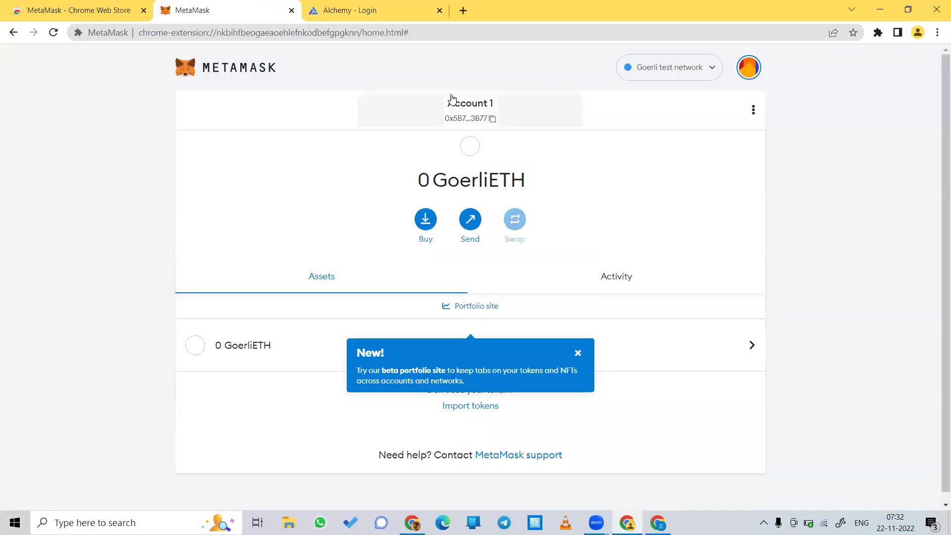
pyautogui.click(470, 115)
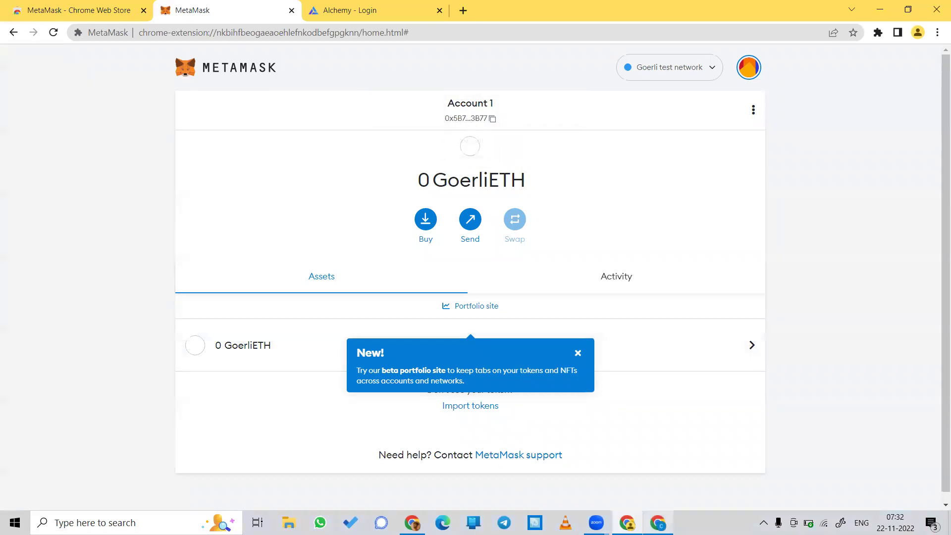
pyautogui.click(658, 522)
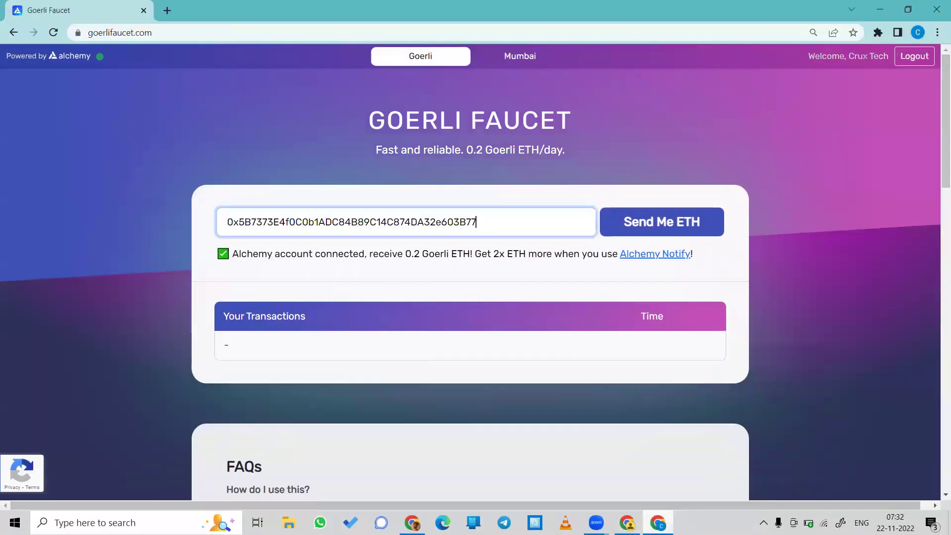
# Step: Request Goerli ETH with Send Me ETH and dismiss the success and 2x offer pop-ups
pyautogui.click(649, 226)
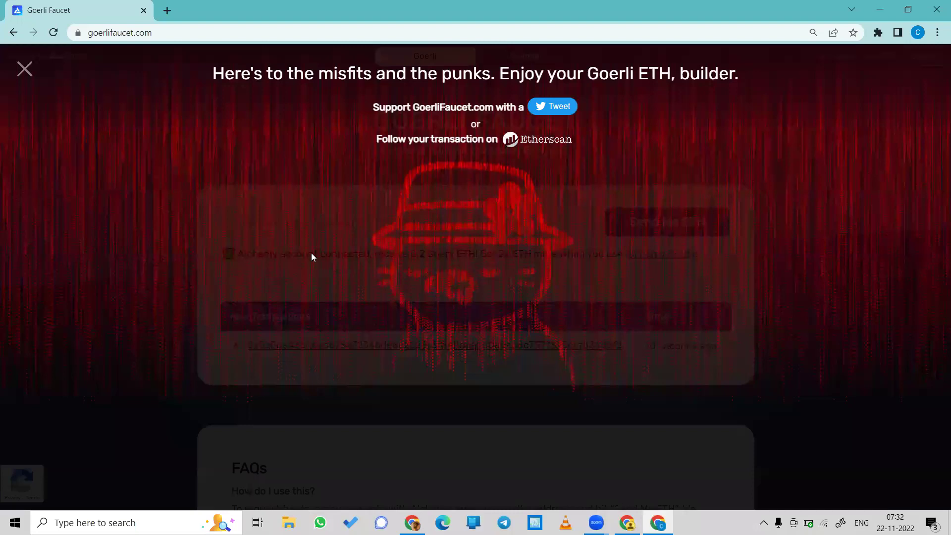
pyautogui.click(24, 69)
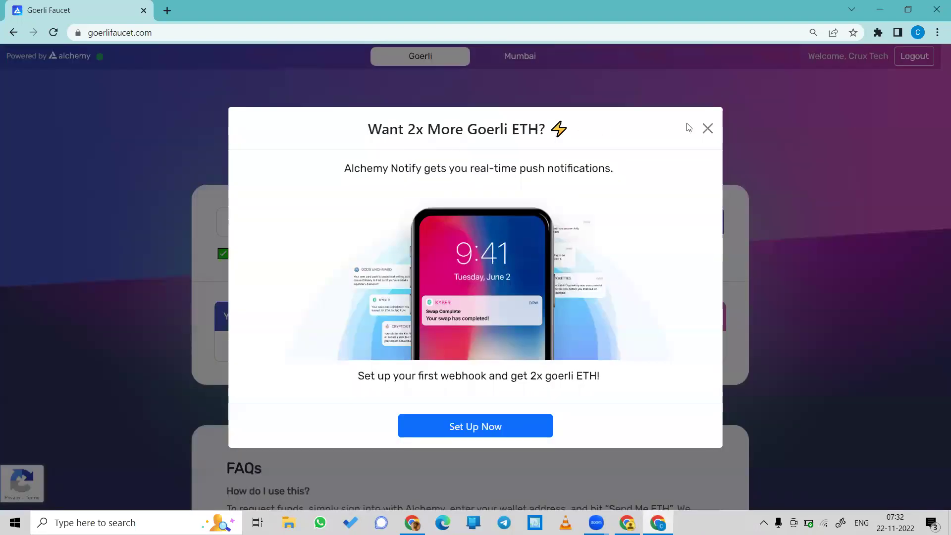
pyautogui.click(712, 128)
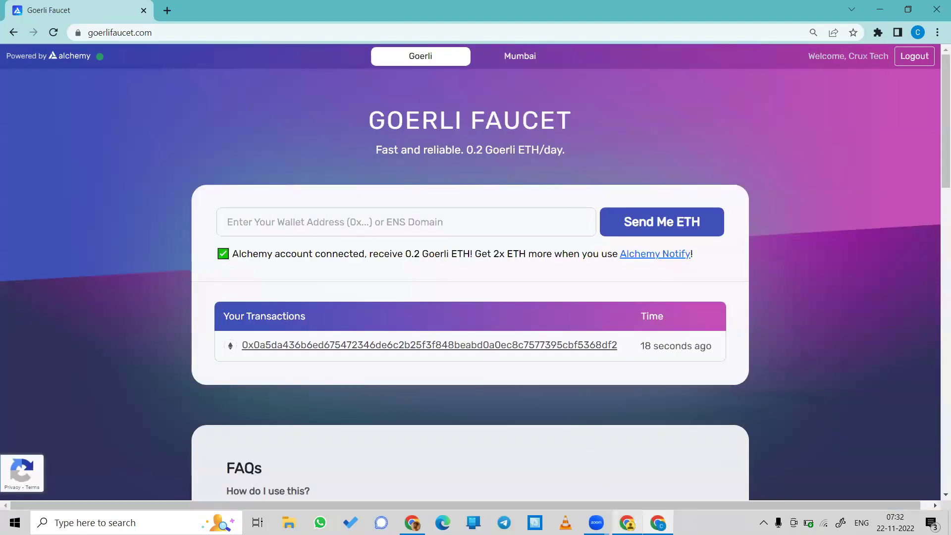
# Step: Bring the MetaMask window back and reload it to refresh the GoerliETH balance
pyautogui.click(627, 523)
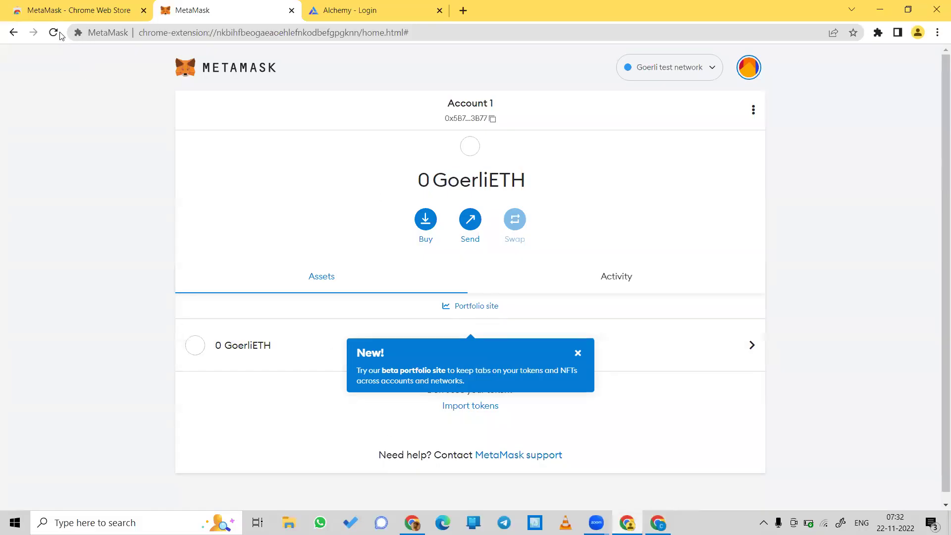
pyautogui.click(54, 33)
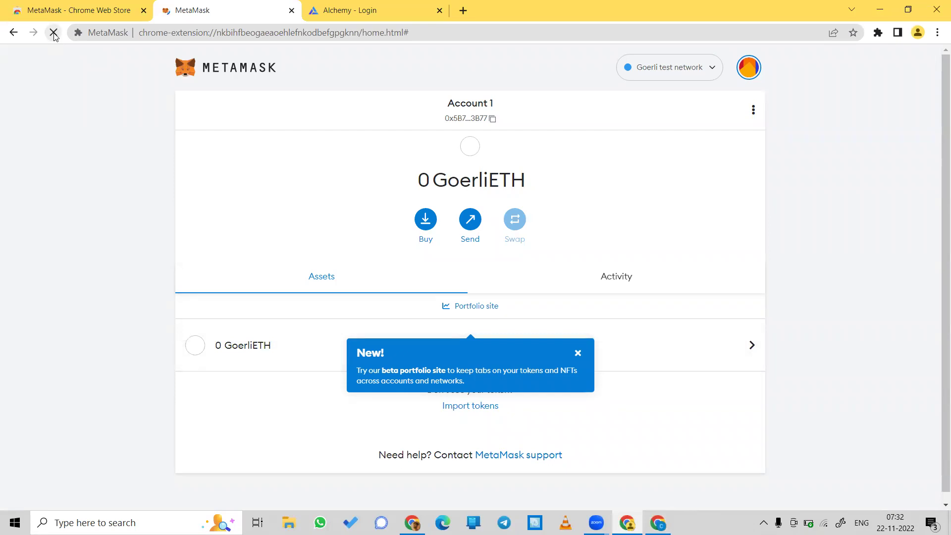